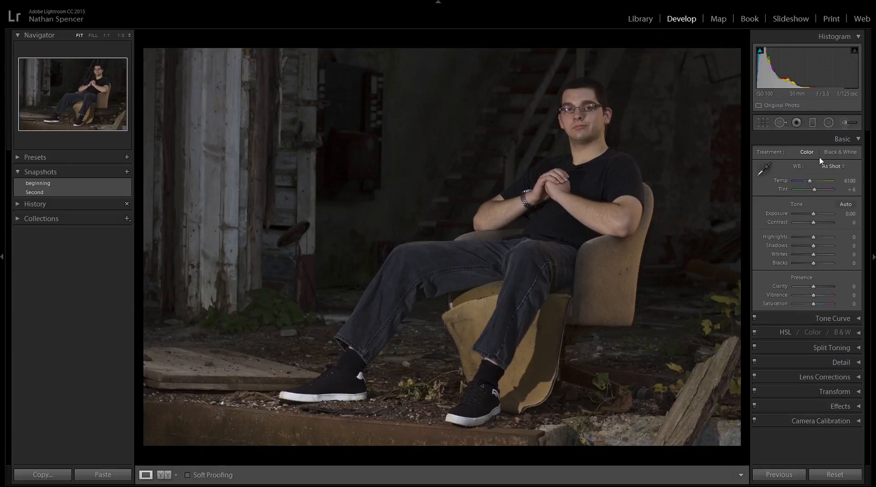
Step: Preview the photo in the Black & White treatment and return it to Color
{"action": "left_click", "coordinate": [843, 141]}
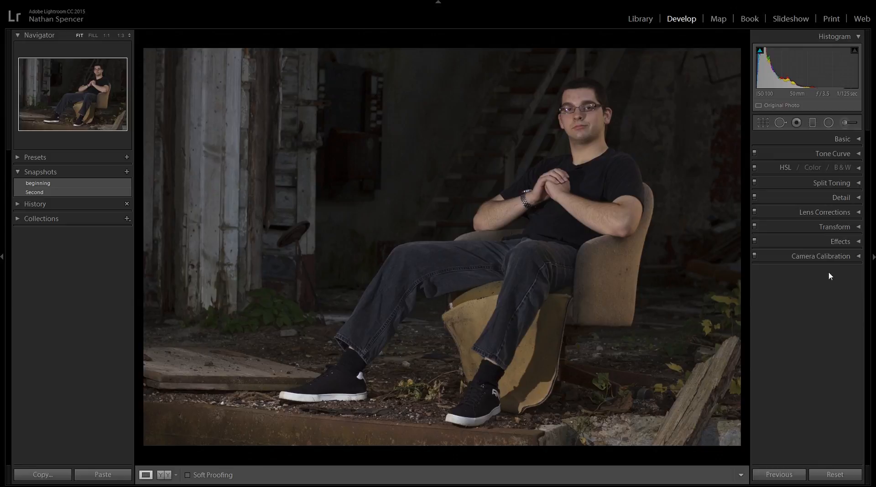
{"action": "left_click", "coordinate": [848, 141]}
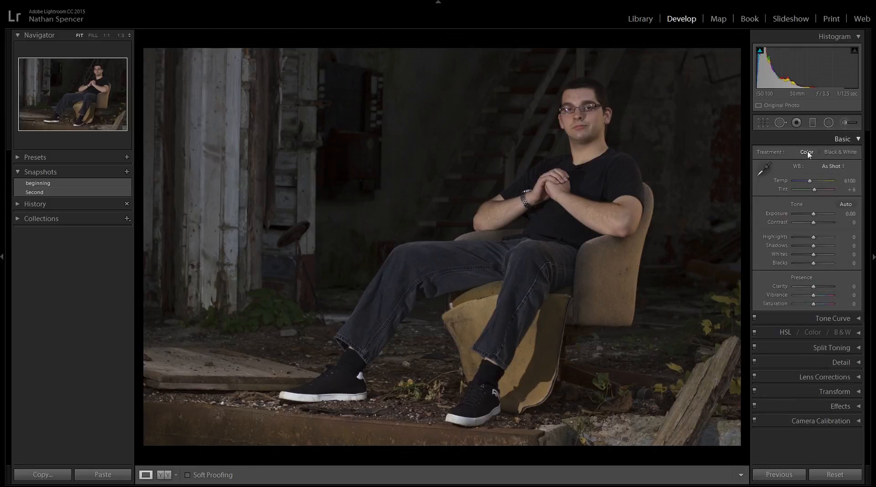
{"action": "left_click", "coordinate": [835, 156]}
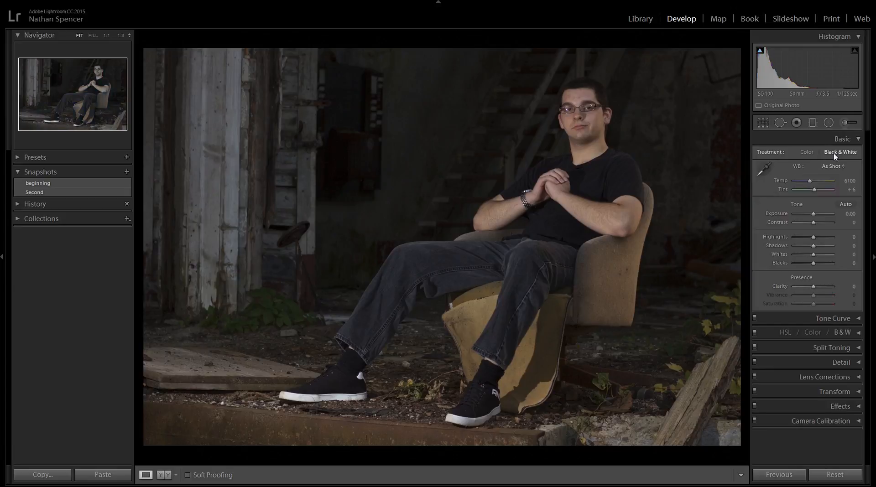
{"action": "left_click", "coordinate": [808, 154]}
{"action": "left_click", "coordinate": [829, 157]}
{"action": "left_click", "coordinate": [808, 152]}
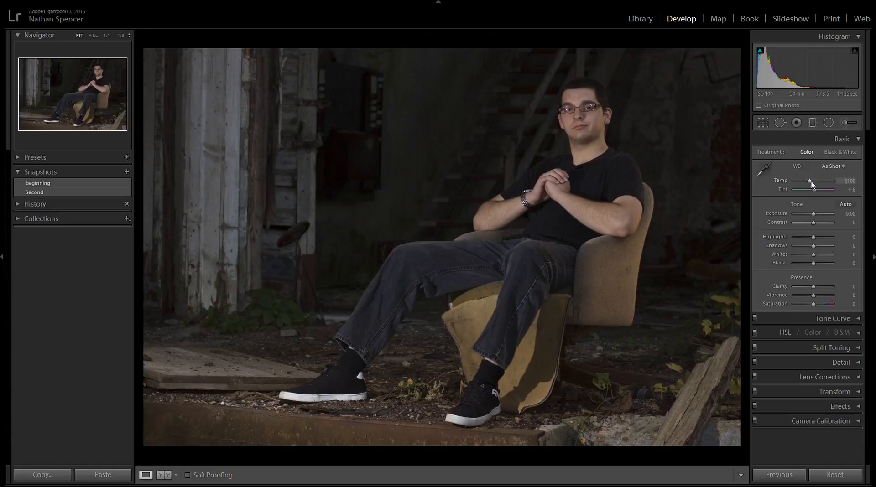
Step: Try white balance temperatures of 4143 and 13345 and an exposure of -2.38, restoring the original values
{"action": "left_click_drag", "start_coordinate": [810, 181], "coordinate": [807, 181]}
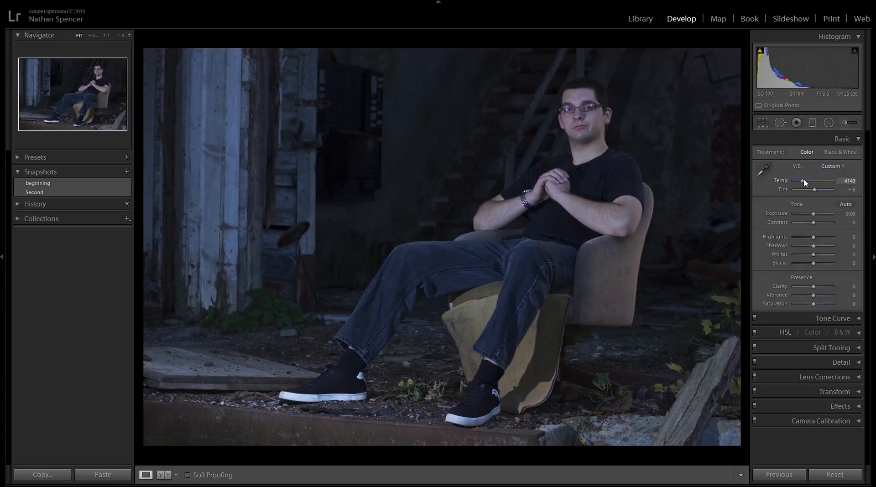
{"action": "left_click_drag", "start_coordinate": [803, 181], "coordinate": [825, 182]}
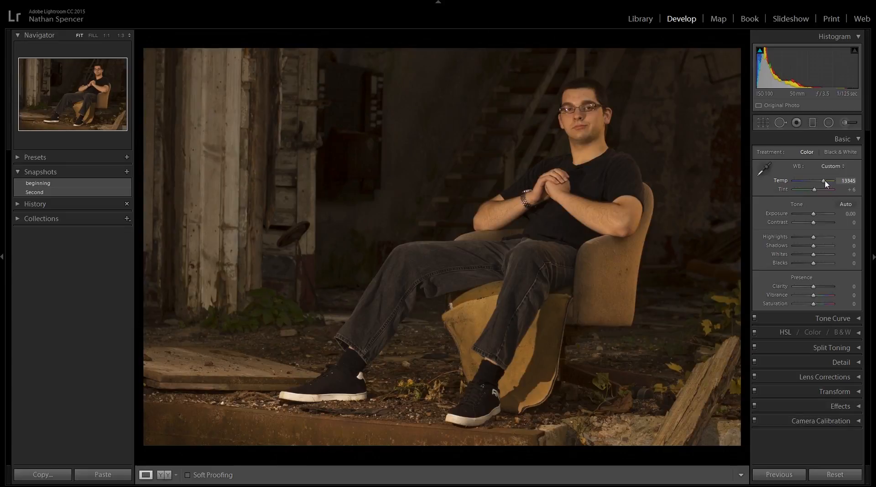
{"action": "left_click_drag", "start_coordinate": [826, 183], "coordinate": [820, 187]}
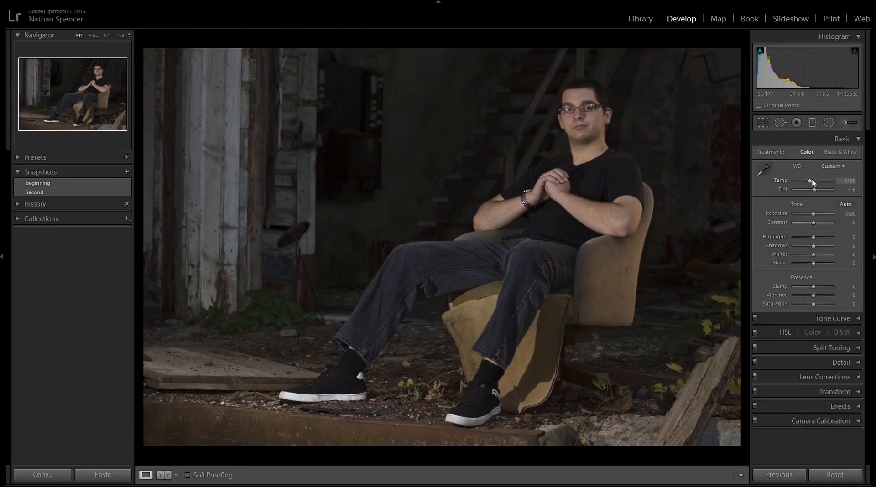
{"action": "left_click_drag", "start_coordinate": [812, 214], "coordinate": [803, 215]}
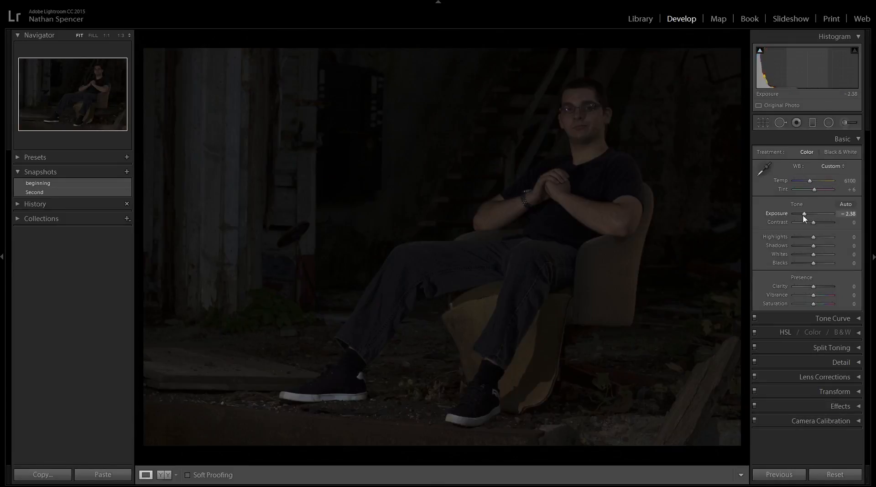
{"action": "double_click", "coordinate": [804, 215]}
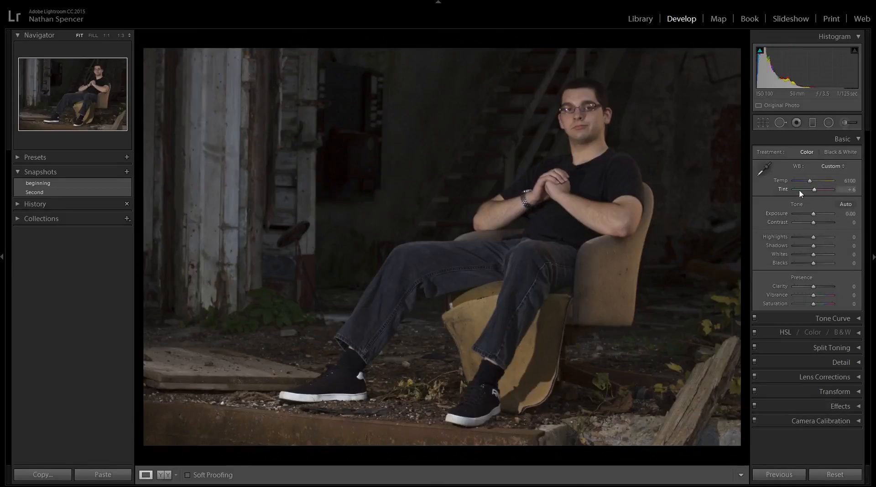
Step: Sample a target neutral for the white balance on the man's front shoe
{"action": "left_click", "coordinate": [764, 171]}
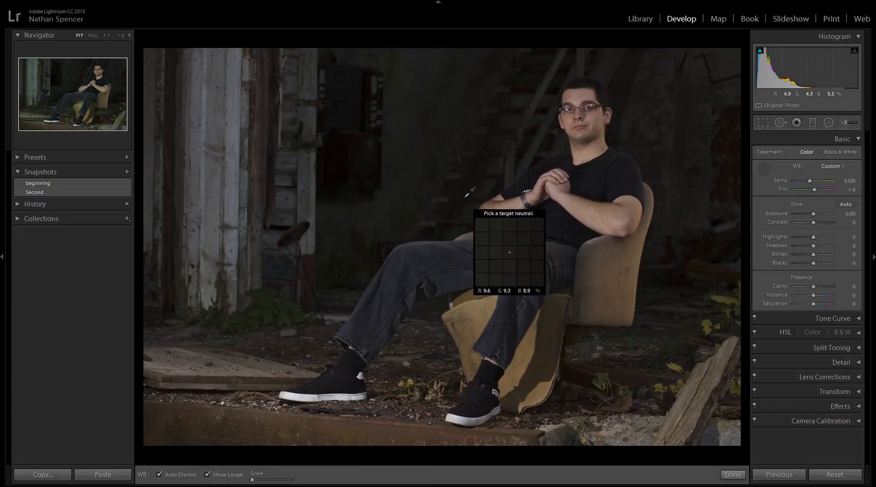
{"action": "left_click", "coordinate": [337, 389]}
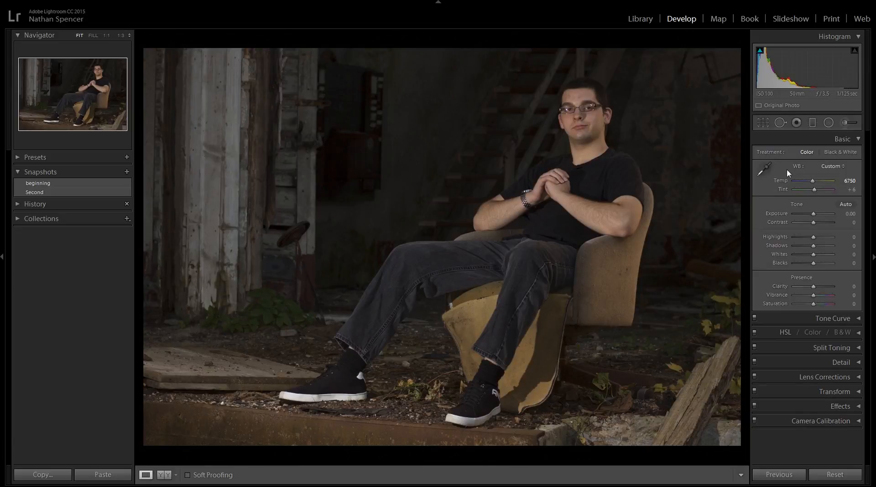
Step: Try the Auto and Daylight white balance presets, and settle on Custom with a temperature of 6405
{"action": "left_click", "coordinate": [836, 168]}
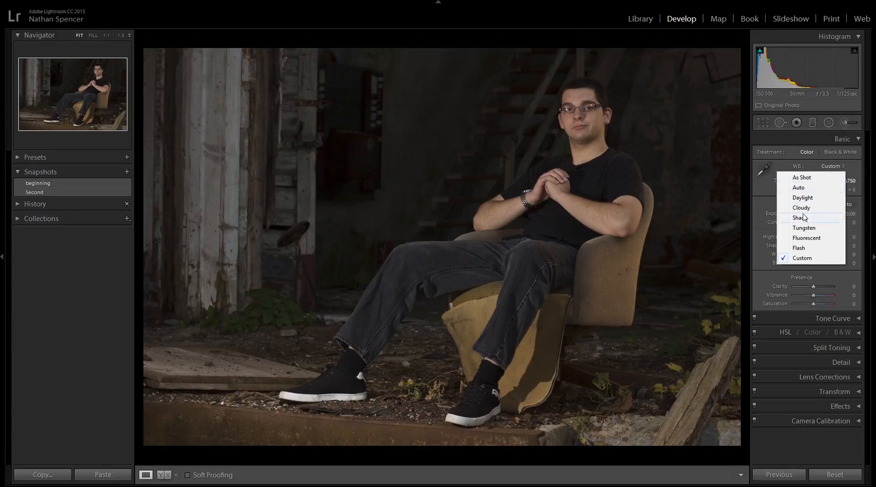
{"action": "left_click", "coordinate": [803, 187]}
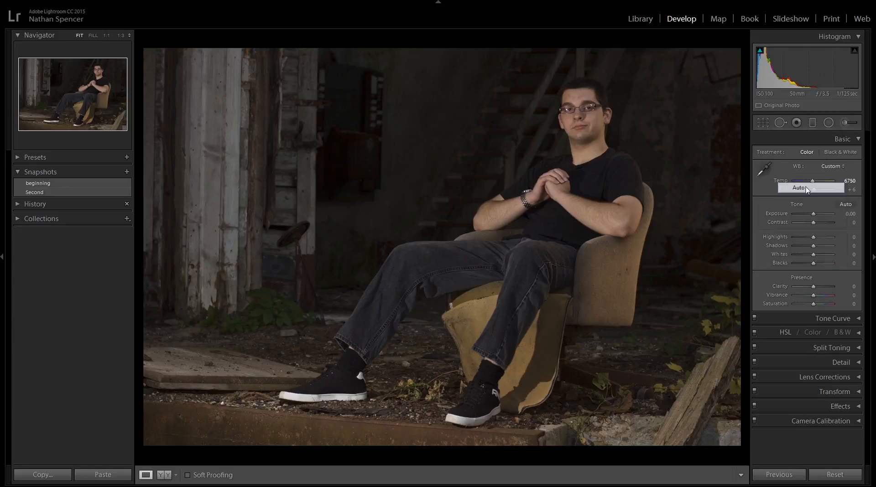
{"action": "left_click", "coordinate": [838, 167]}
{"action": "left_click", "coordinate": [823, 197]}
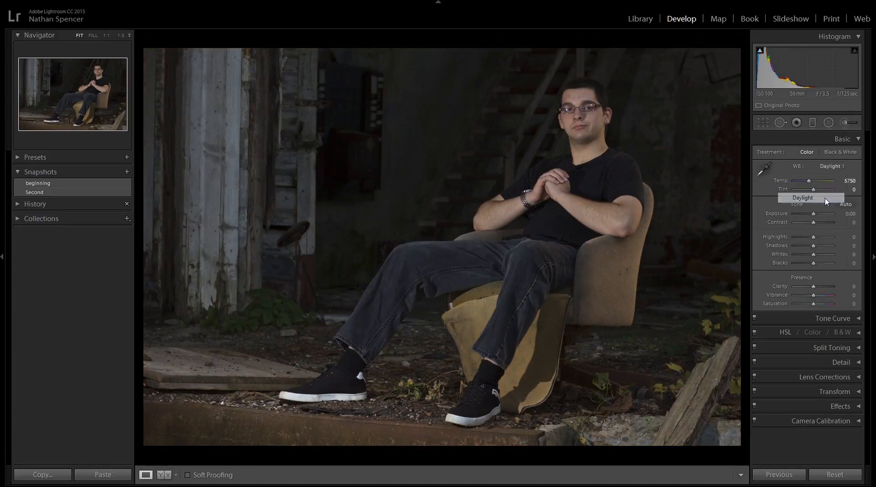
{"action": "left_click", "coordinate": [833, 167]}
{"action": "left_click", "coordinate": [802, 258]}
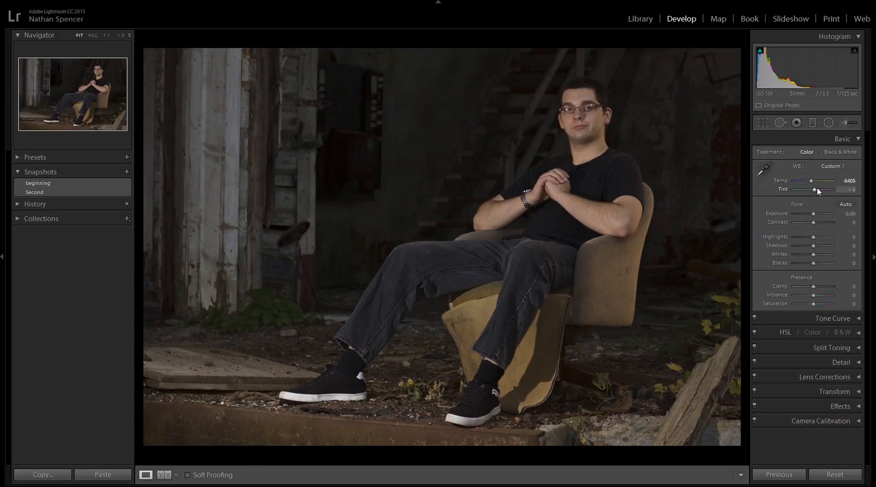
Step: Try a tint of +150 and the Auto tone adjustment, reverting both
{"action": "left_click_drag", "start_coordinate": [815, 192], "coordinate": [833, 193]}
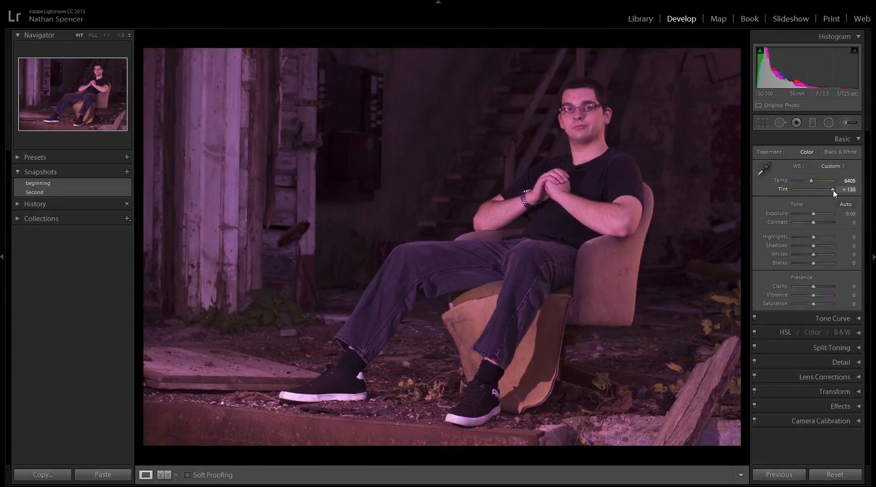
{"action": "double_click", "coordinate": [833, 191]}
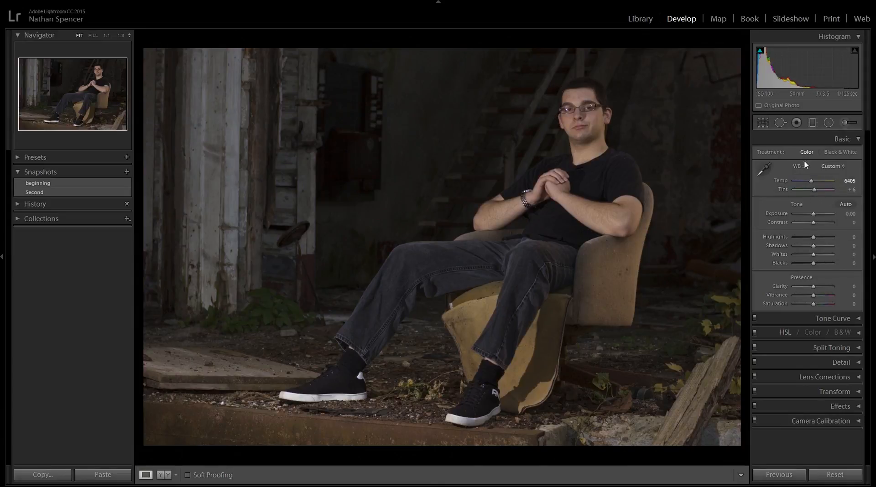
{"action": "left_click", "coordinate": [842, 206]}
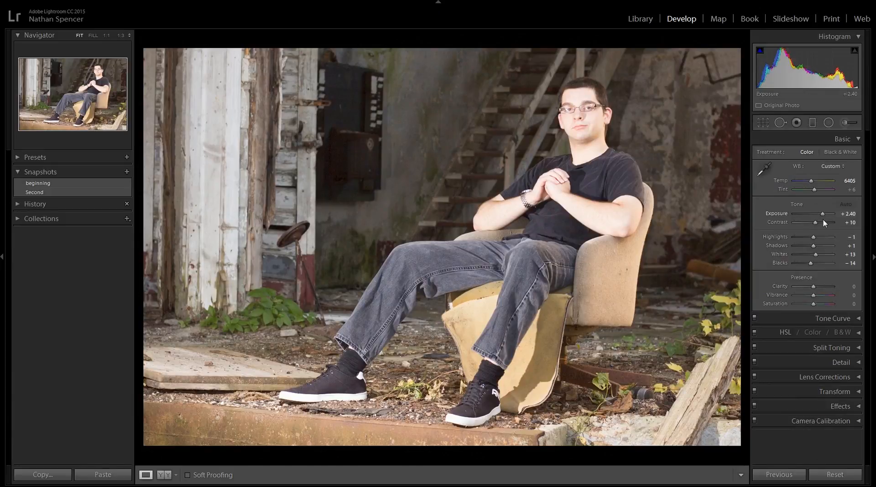
{"action": "key", "text": "ctrl+z"}
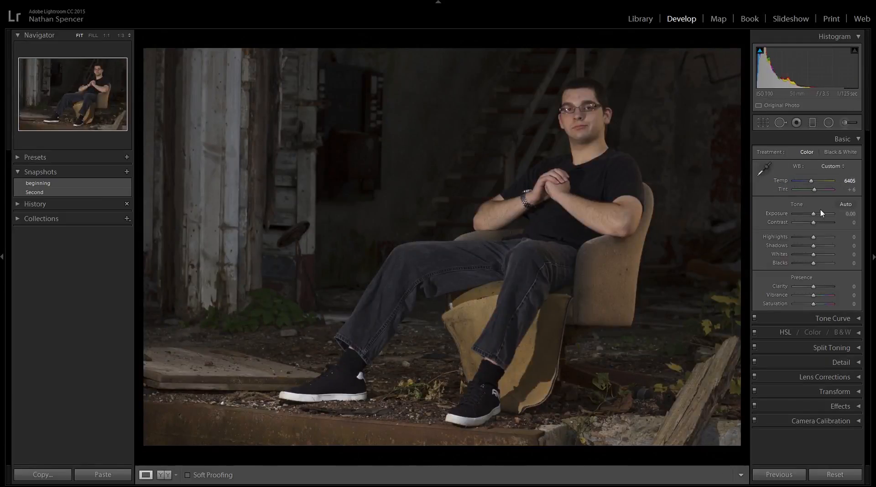
Step: Raise the photo's exposure to +0.36 and its contrast to +43
{"action": "left_click_drag", "start_coordinate": [815, 218], "coordinate": [818, 217]}
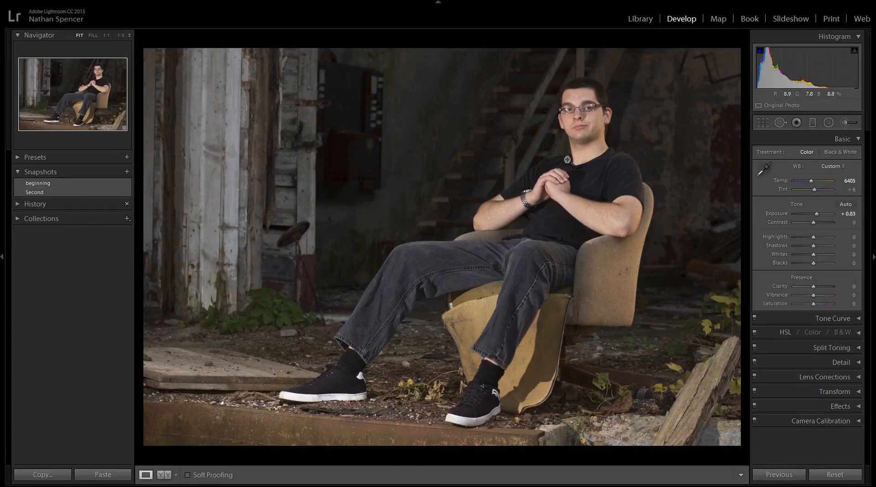
{"action": "mouse_move", "coordinate": [816, 215]}
{"action": "left_mouse_down"}
{"action": "mouse_move", "coordinate": [799, 215]}
{"action": "mouse_move", "coordinate": [816, 223]}
{"action": "left_mouse_up"}
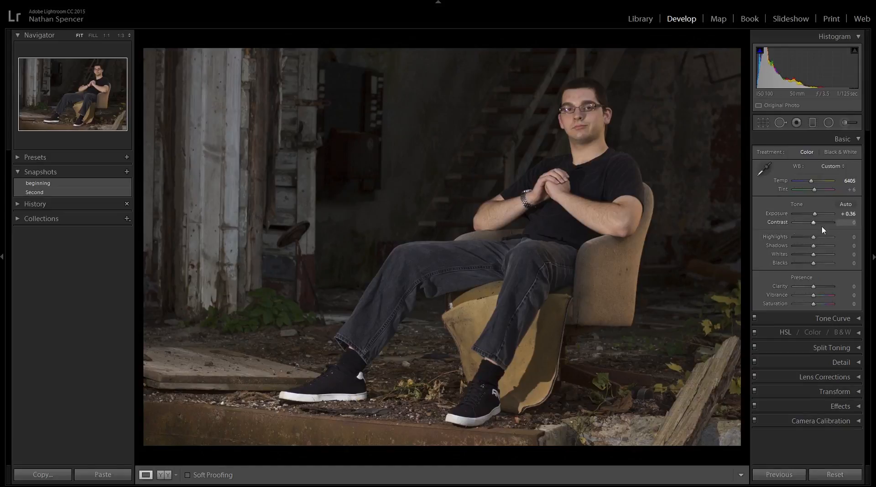
{"action": "mouse_move", "coordinate": [813, 223]}
{"action": "left_mouse_down"}
{"action": "mouse_move", "coordinate": [798, 222]}
{"action": "mouse_move", "coordinate": [817, 224]}
{"action": "left_mouse_up"}
{"action": "left_click_drag", "start_coordinate": [820, 224], "coordinate": [835, 224]}
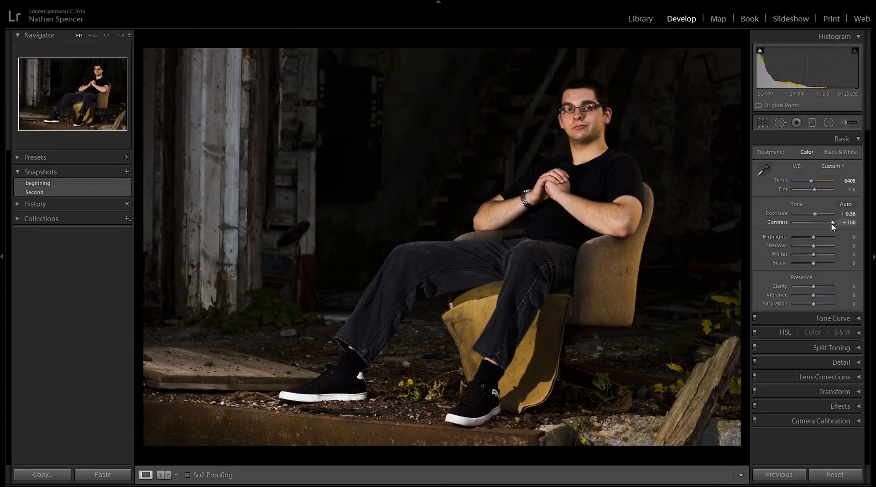
{"action": "left_click_drag", "start_coordinate": [833, 227], "coordinate": [822, 226]}
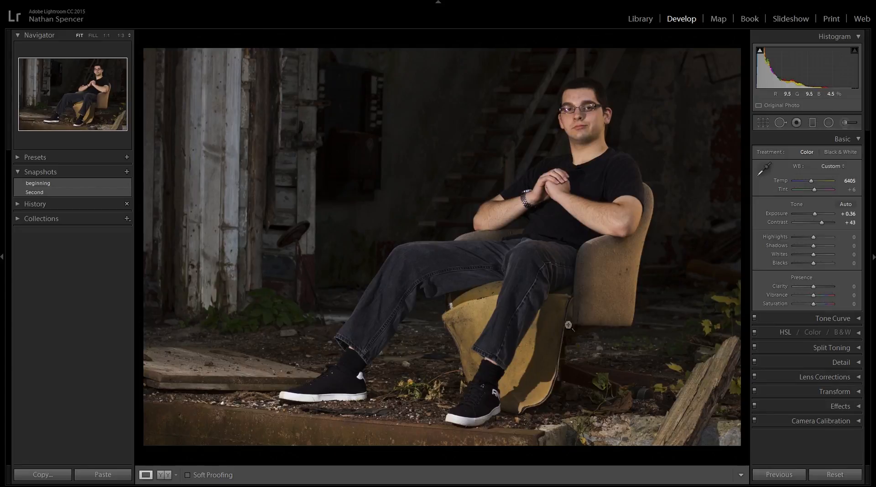
Step: Compare brighter and darker highlights, and set Highlights to +50
{"action": "left_click_drag", "start_coordinate": [814, 237], "coordinate": [829, 244]}
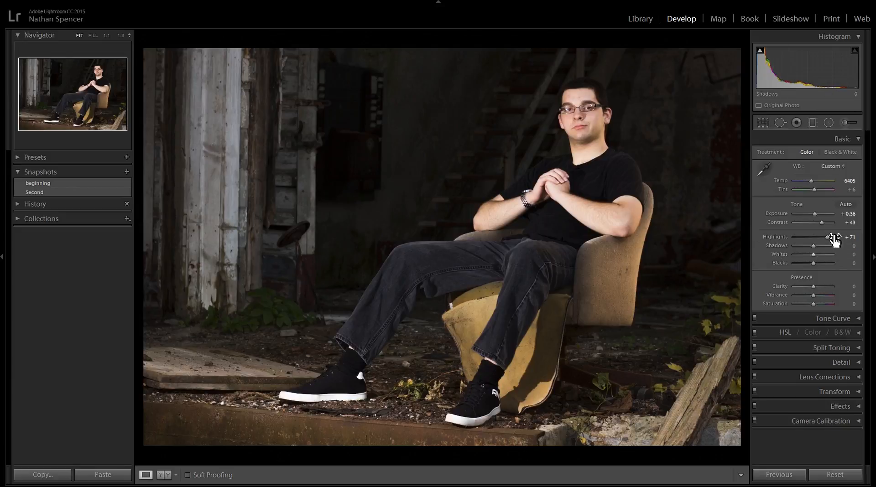
{"action": "left_click_drag", "start_coordinate": [826, 237], "coordinate": [824, 237]}
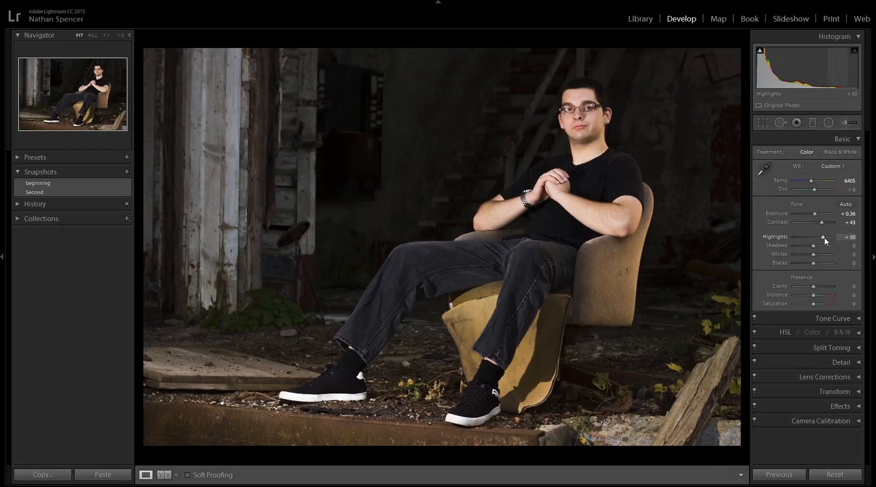
{"action": "left_click_drag", "start_coordinate": [824, 237], "coordinate": [798, 239]}
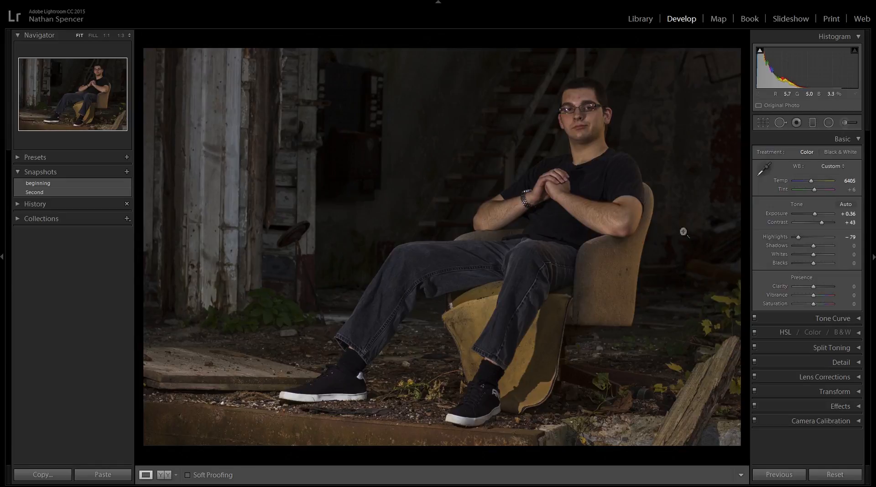
{"action": "left_click_drag", "start_coordinate": [797, 241], "coordinate": [823, 243]}
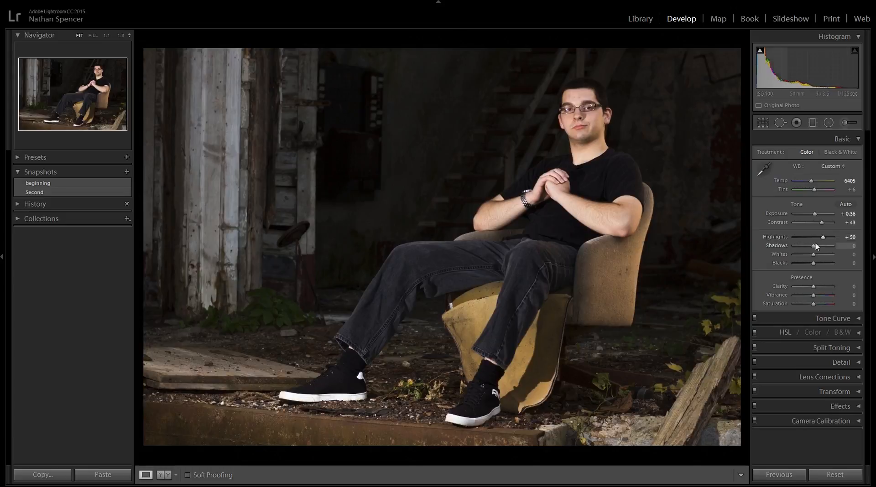
Step: Compare Shadows at -100 and +100, and set them to -29
{"action": "left_click_drag", "start_coordinate": [813, 247], "coordinate": [793, 246]}
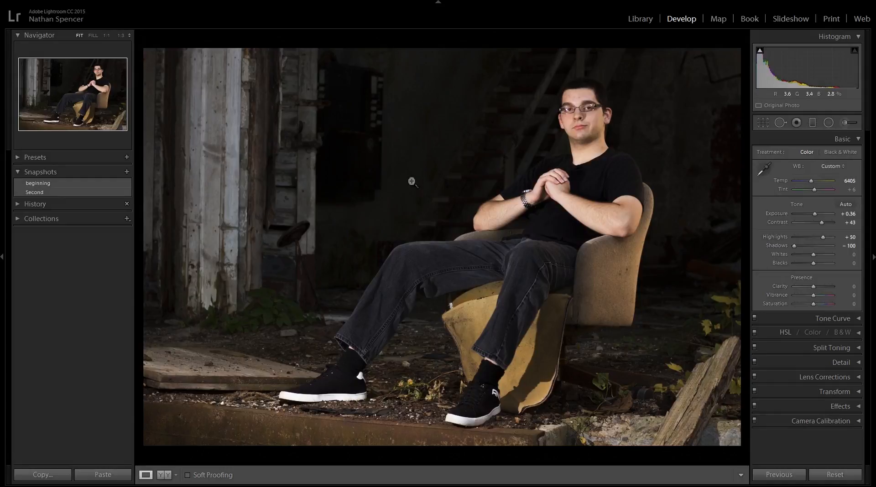
{"action": "left_click_drag", "start_coordinate": [794, 249], "coordinate": [837, 248]}
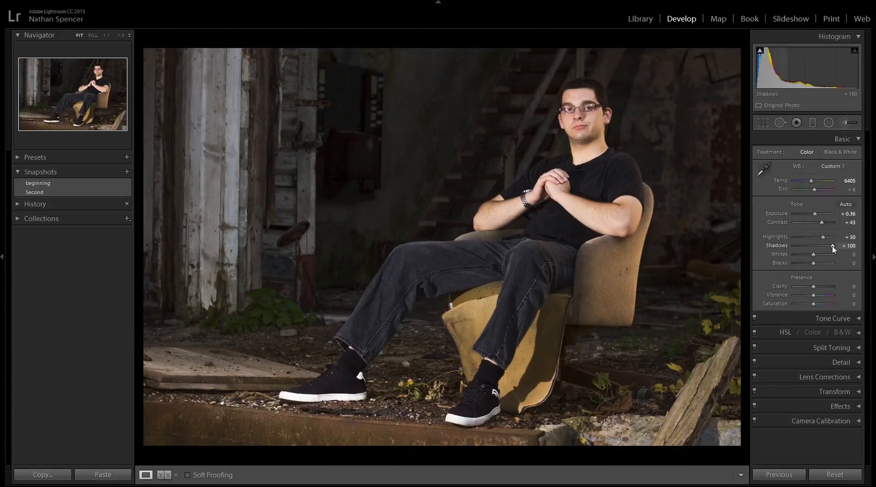
{"action": "left_click_drag", "start_coordinate": [833, 246], "coordinate": [808, 251]}
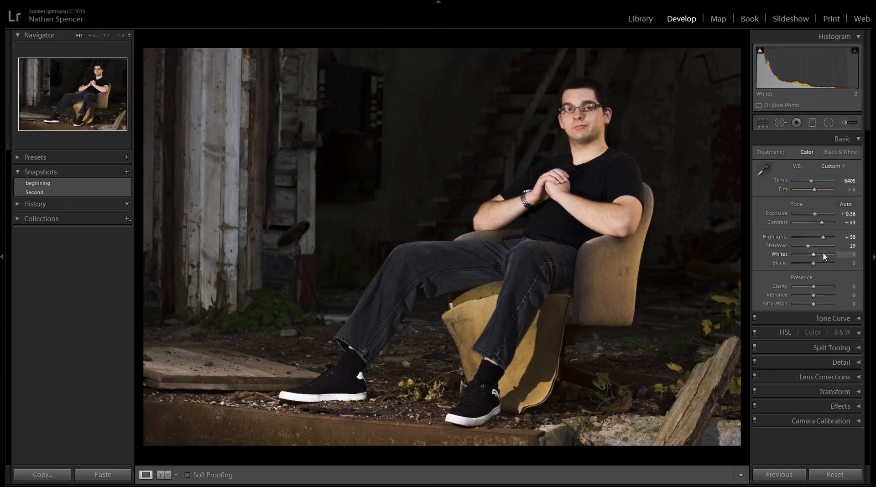
Step: Use the clipping preview to find the white point, and set Whites to +29
{"action": "key", "text": "alt"}
{"action": "left_click_drag", "start_coordinate": [814, 257], "coordinate": [813, 261]}
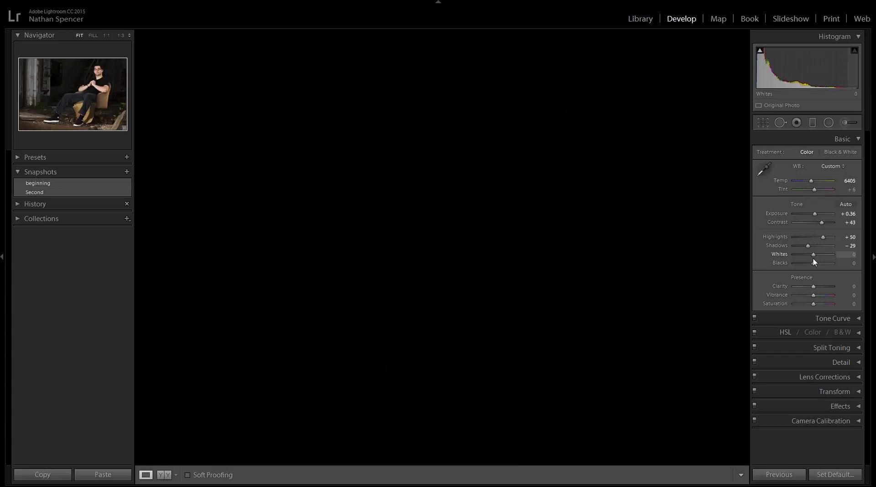
{"action": "left_click_drag", "start_coordinate": [816, 263], "coordinate": [847, 266]}
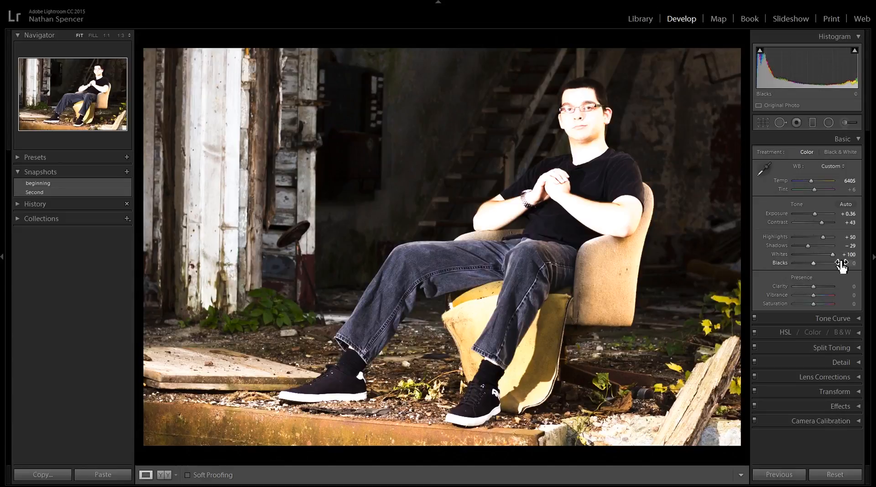
{"action": "left_click_drag", "start_coordinate": [833, 254], "coordinate": [818, 258]}
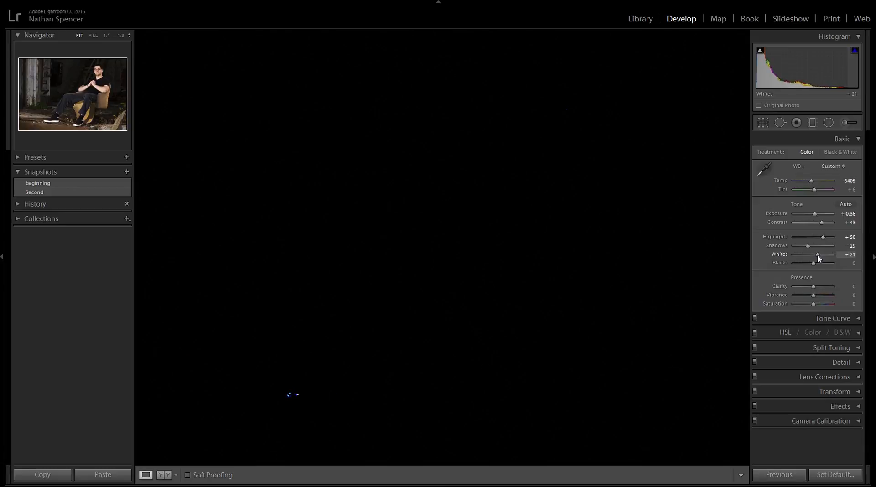
{"action": "left_click_drag", "start_coordinate": [818, 259], "coordinate": [818, 258]}
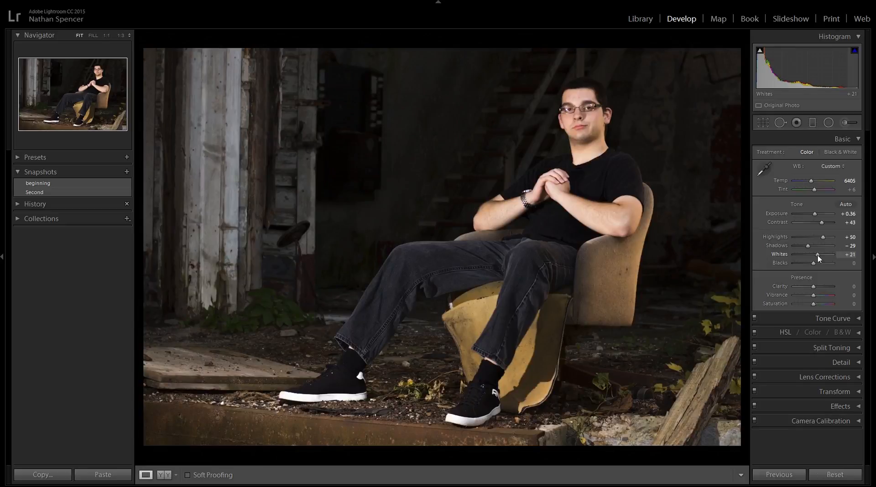
{"action": "left_click_drag", "start_coordinate": [818, 258], "coordinate": [820, 258]}
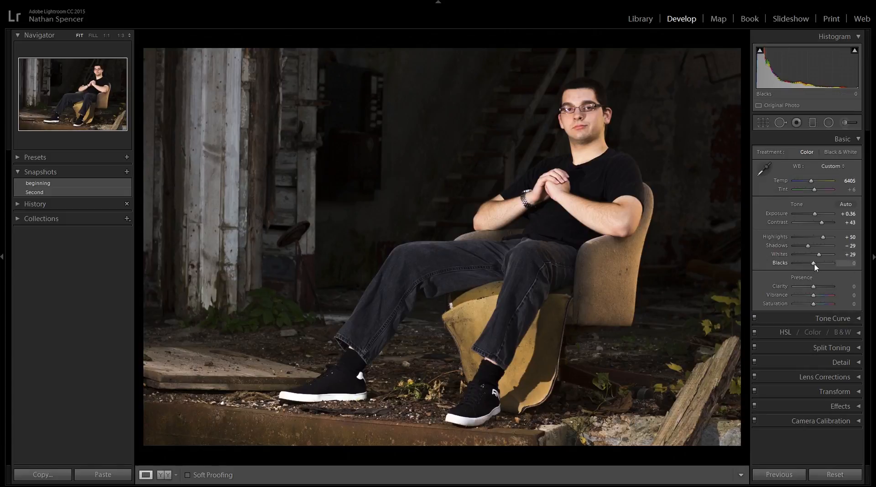
Step: Set Blacks to -12, then compare Clarity at -36 and +100 and set it to +7, checking details up close
{"action": "left_click_drag", "start_coordinate": [815, 265], "coordinate": [812, 267]}
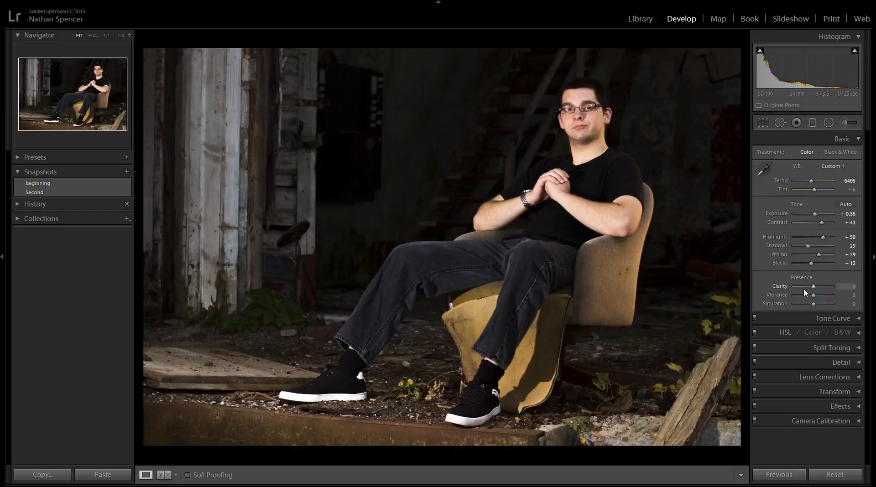
{"action": "left_click_drag", "start_coordinate": [813, 287], "coordinate": [795, 290]}
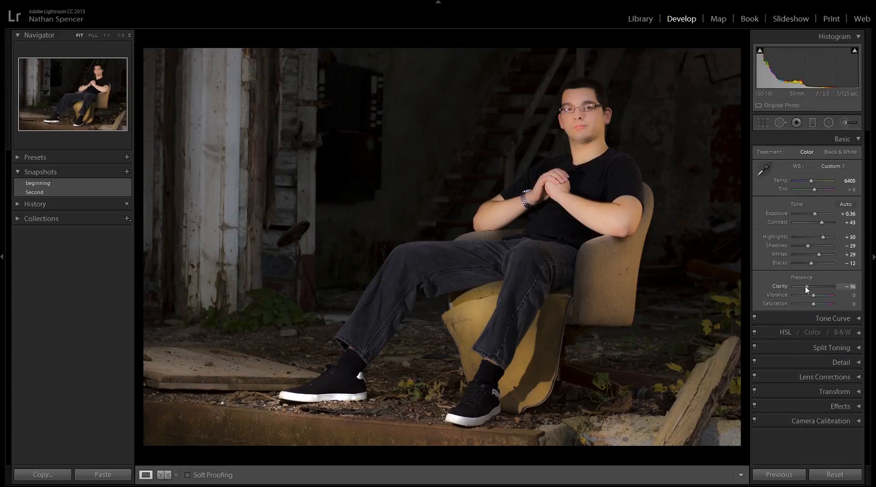
{"action": "left_click_drag", "start_coordinate": [806, 288], "coordinate": [841, 293]}
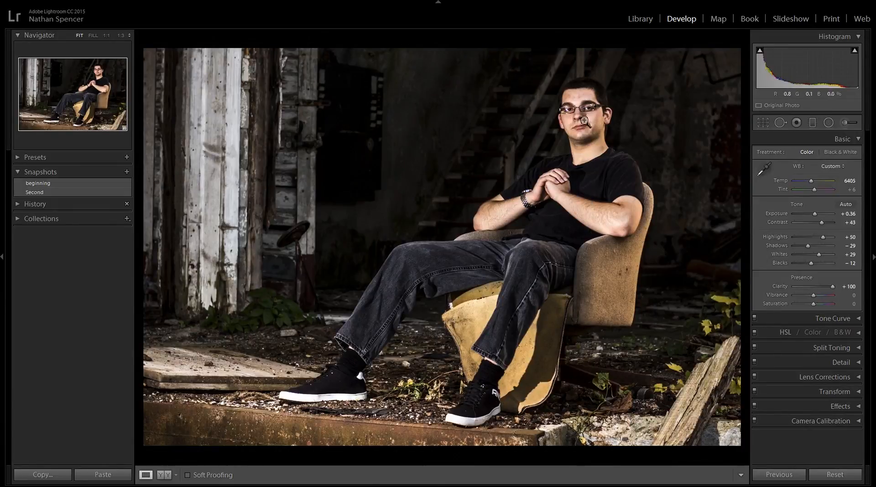
{"action": "left_click_drag", "start_coordinate": [585, 121], "coordinate": [611, 207]}
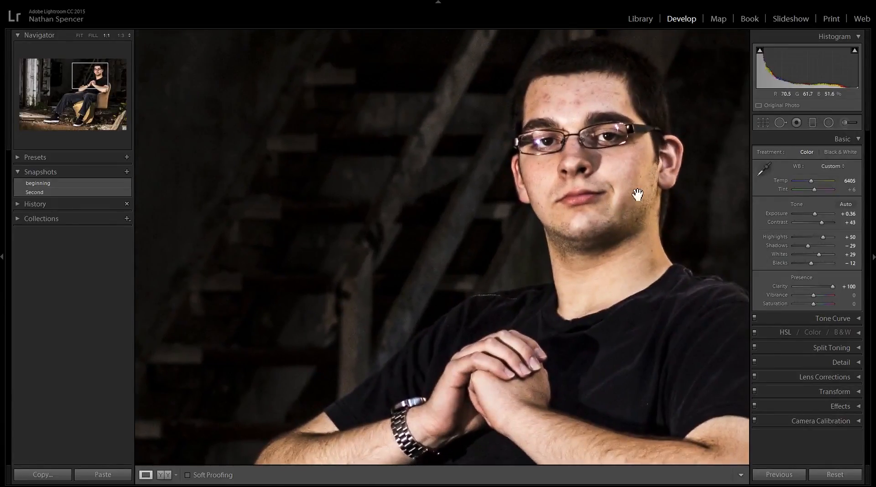
{"action": "left_click", "coordinate": [613, 202]}
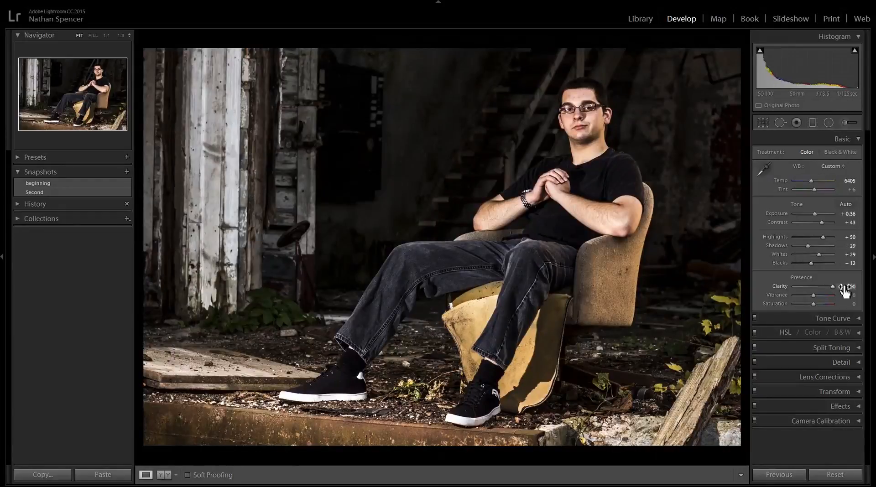
{"action": "left_click_drag", "start_coordinate": [832, 286], "coordinate": [816, 290]}
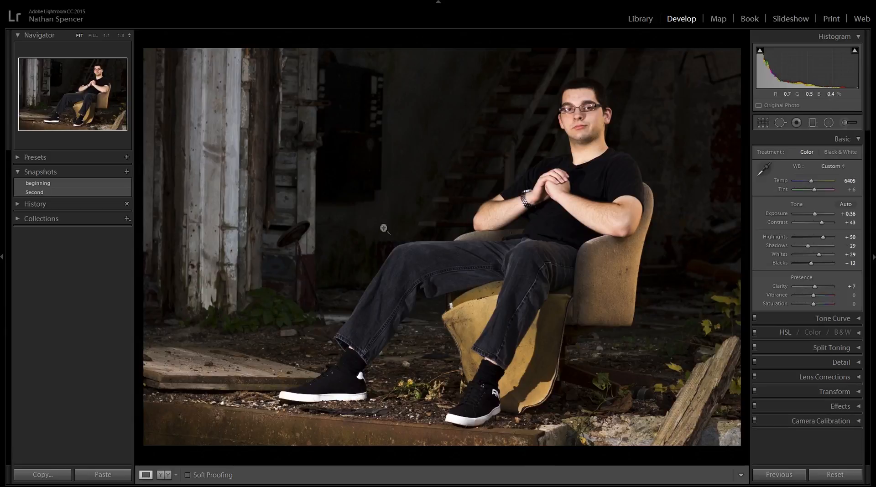
{"action": "left_click", "coordinate": [441, 254]}
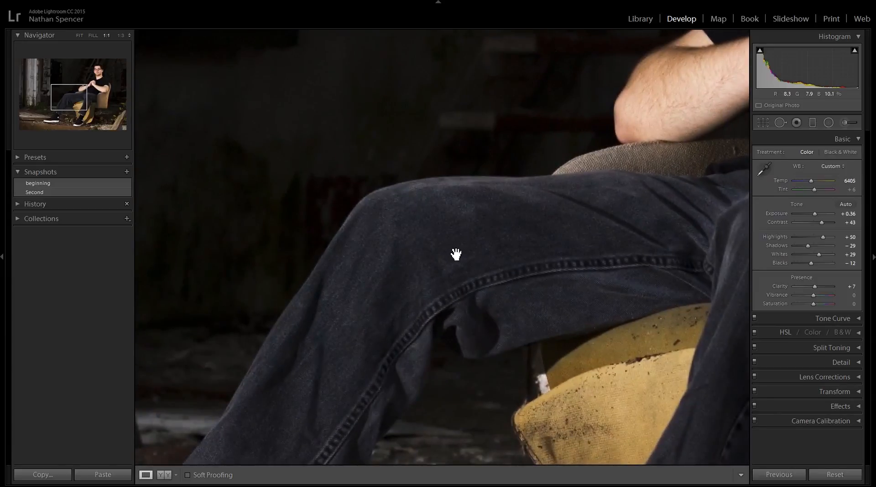
{"action": "left_click", "coordinate": [453, 252]}
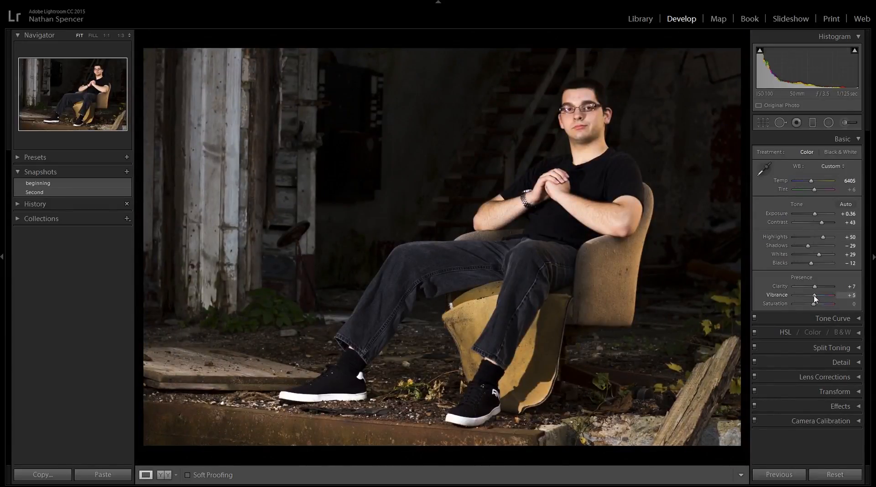
Step: Compare Vibrance at +100 and -100, and set it to +12
{"action": "left_click_drag", "start_coordinate": [815, 298], "coordinate": [837, 303]}
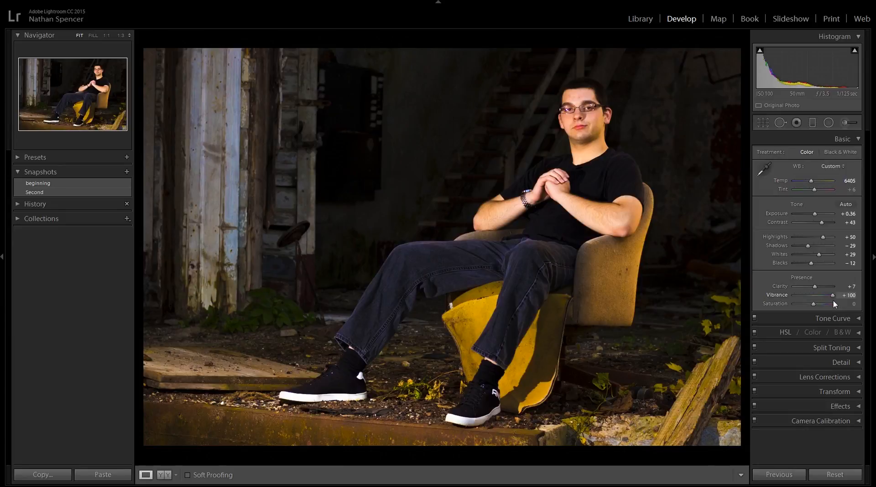
{"action": "left_click_drag", "start_coordinate": [830, 300], "coordinate": [789, 303]}
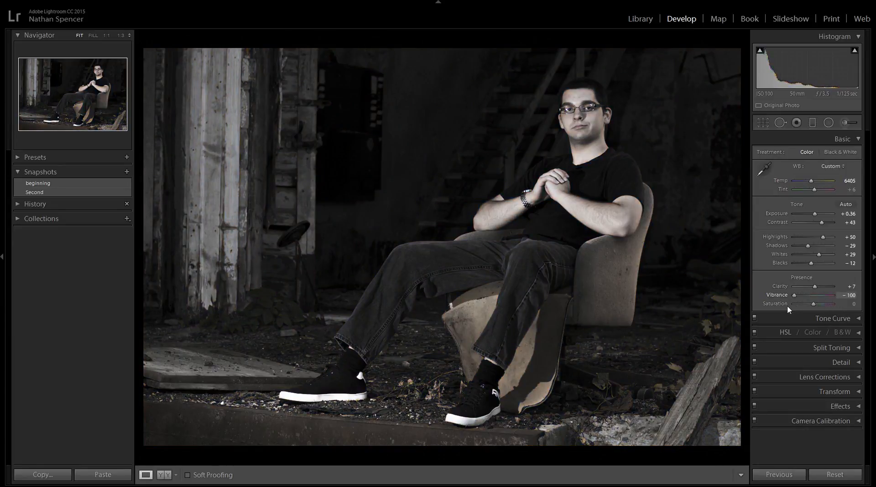
{"action": "left_click_drag", "start_coordinate": [787, 305], "coordinate": [815, 314]}
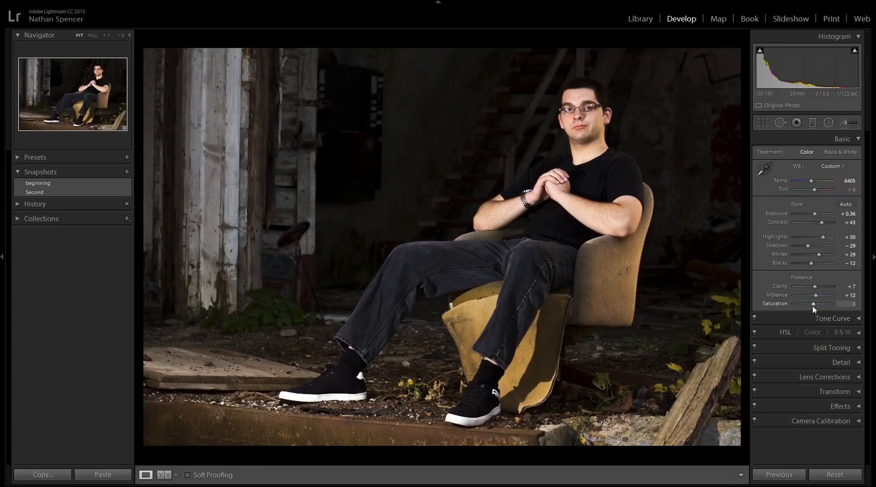
Step: Try Saturation at +79 on the portrait, and return it to 0
{"action": "mouse_move", "coordinate": [813, 305]}
{"action": "left_mouse_down"}
{"action": "mouse_move", "coordinate": [777, 306]}
{"action": "mouse_move", "coordinate": [828, 311]}
{"action": "left_mouse_up"}
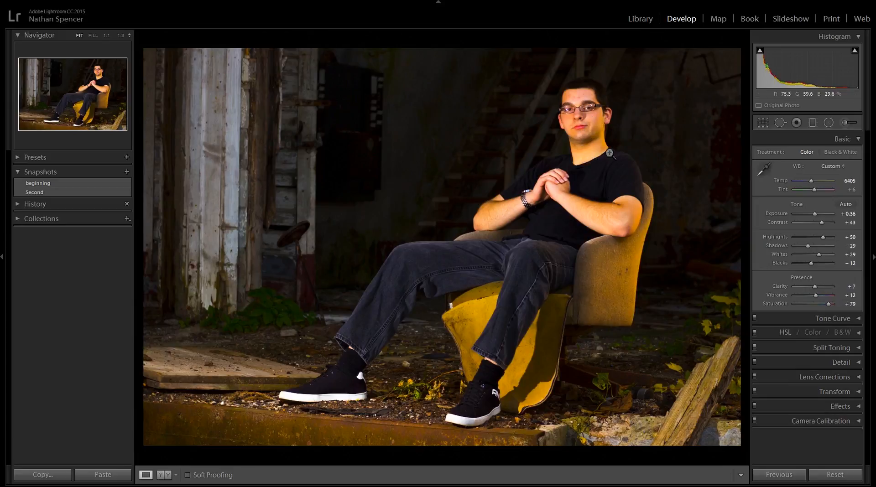
{"action": "left_click_drag", "start_coordinate": [828, 305], "coordinate": [814, 305]}
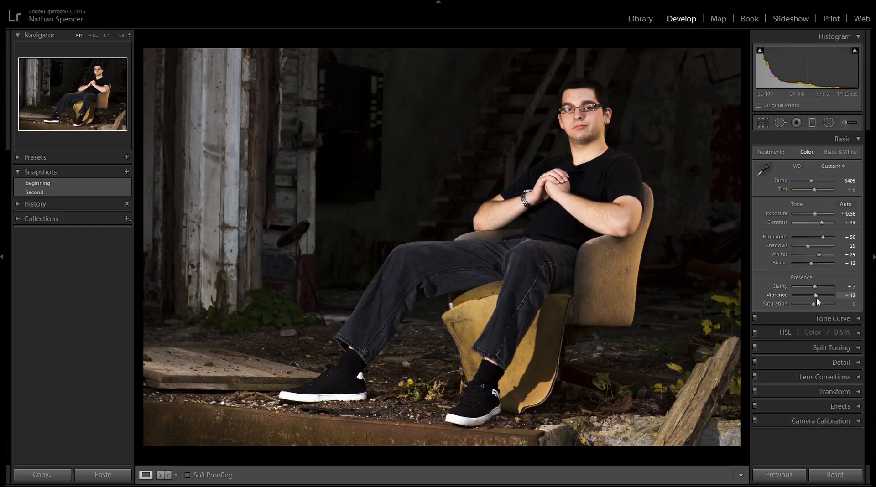
Step: Leave the full-screen display and show the portrait's before and after versions side by side
{"action": "key", "text": "shift+f"}
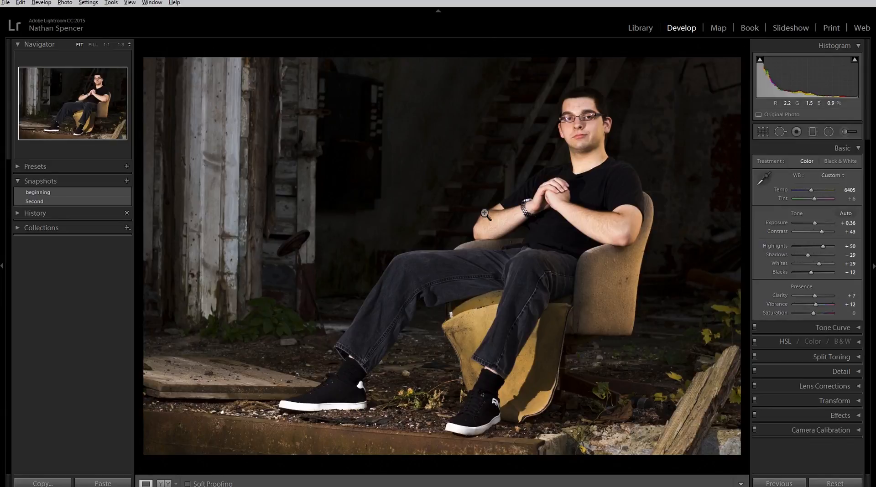
{"action": "key", "text": "y"}
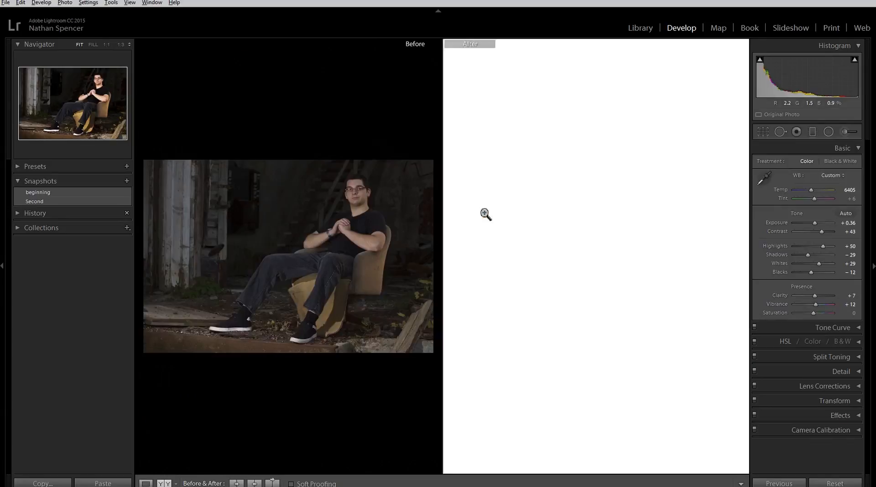